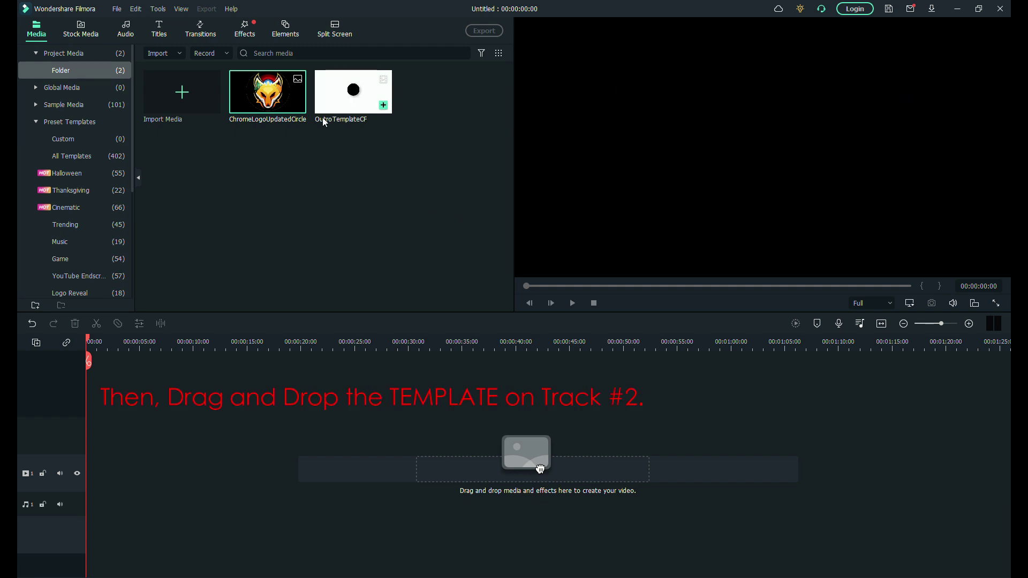
# Step: Place OutroTemplateCF on video track 2 and the ChromeLogoUpdatedCircle image on video track 1, both starting at 00:00
pyautogui.moveTo(540, 469); pyautogui.dragTo(100, 454)
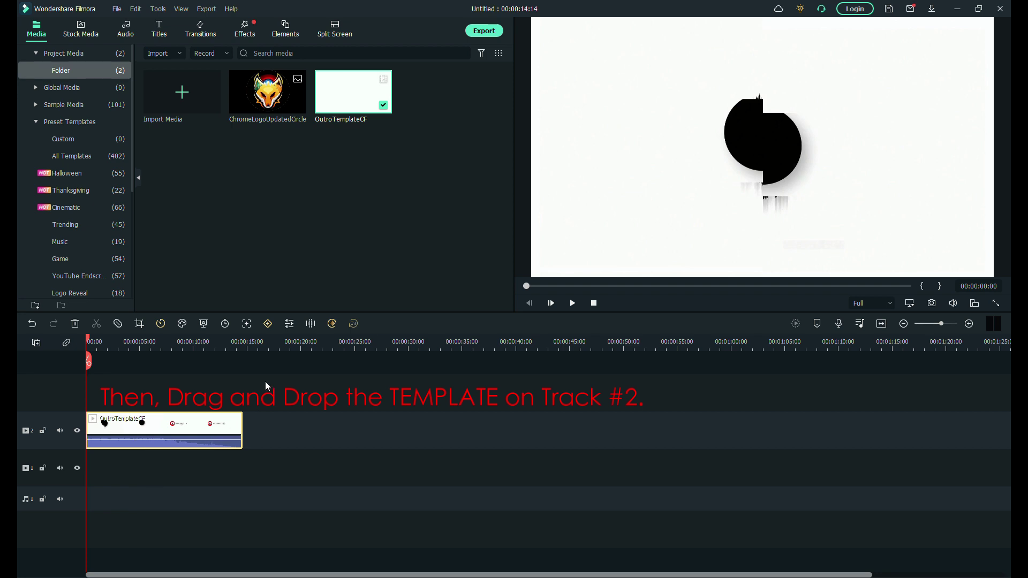
pyautogui.click(881, 324)
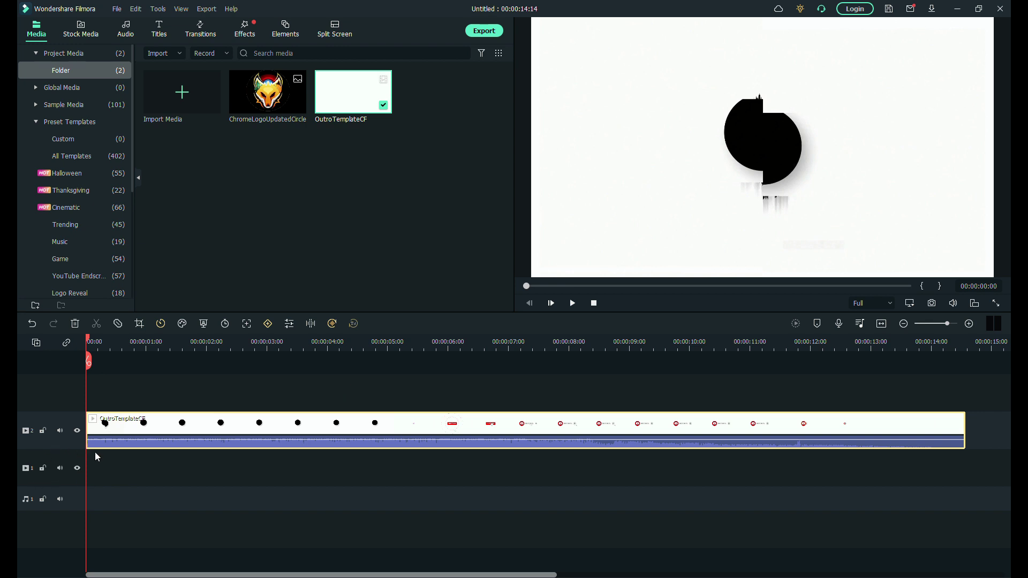
pyautogui.press('space')
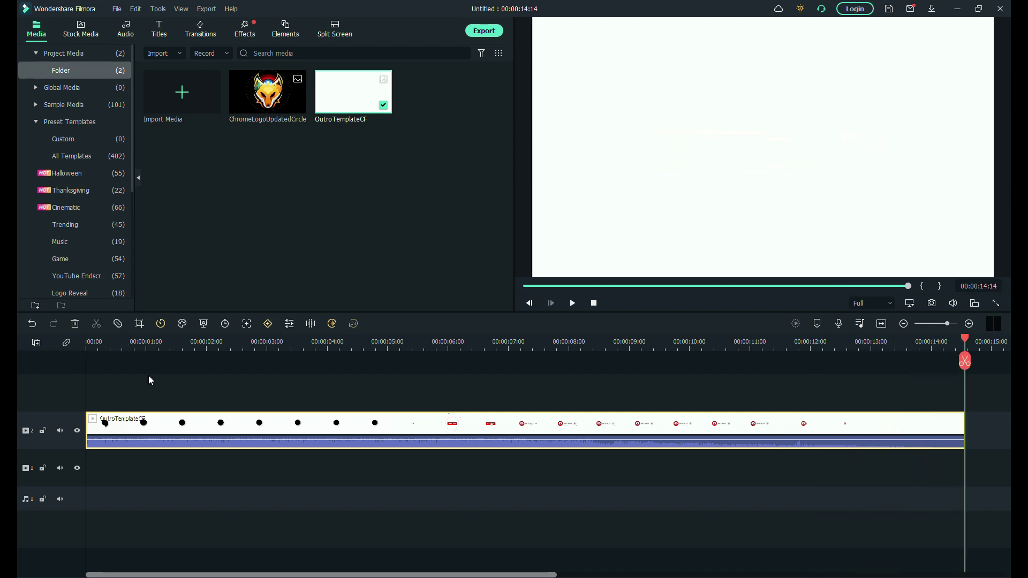
pyautogui.doubleClick(265, 92)
pyautogui.moveTo(265, 92); pyautogui.dragTo(130, 468)
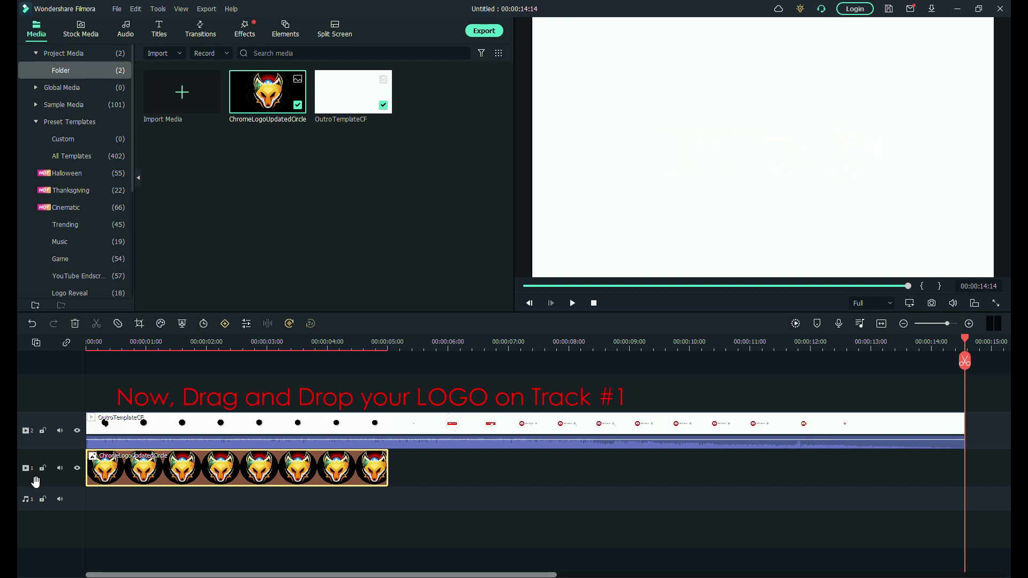
# Step: Set the blending mode of the OutroTemplateCF clip to Lighten and accept the change
pyautogui.doubleClick(176, 429)
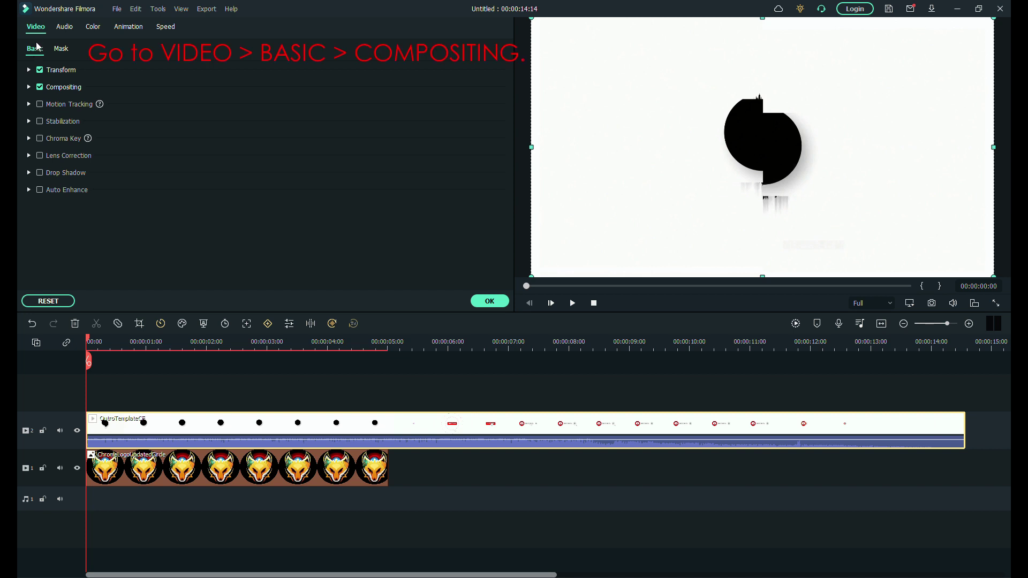
pyautogui.click(29, 87)
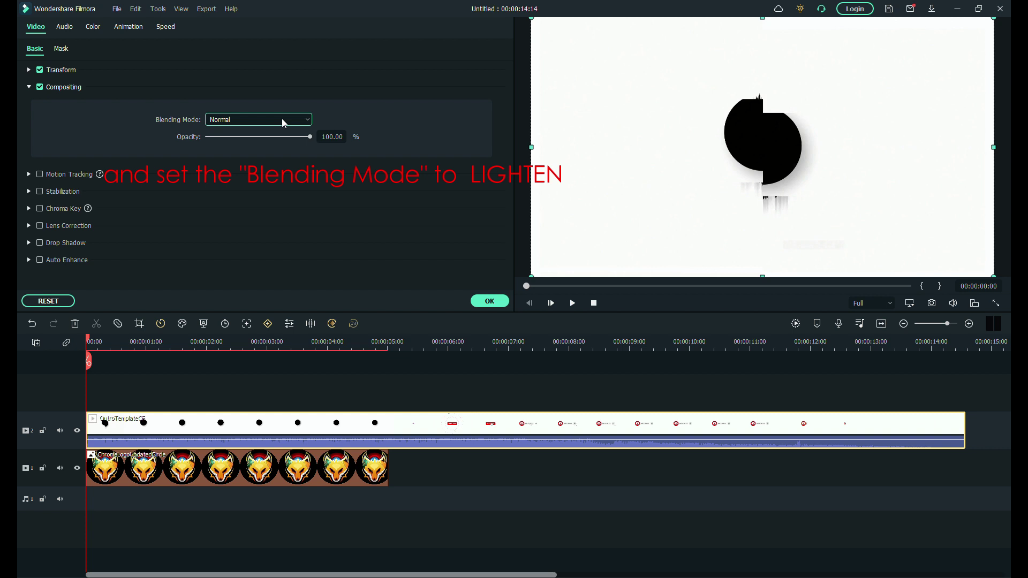
pyautogui.press('l')
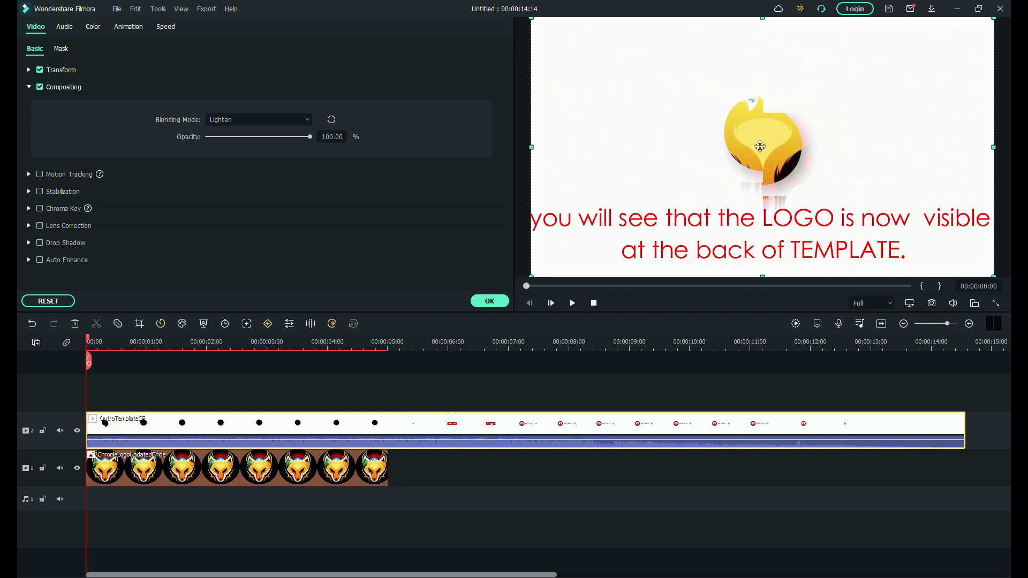
pyautogui.click(488, 302)
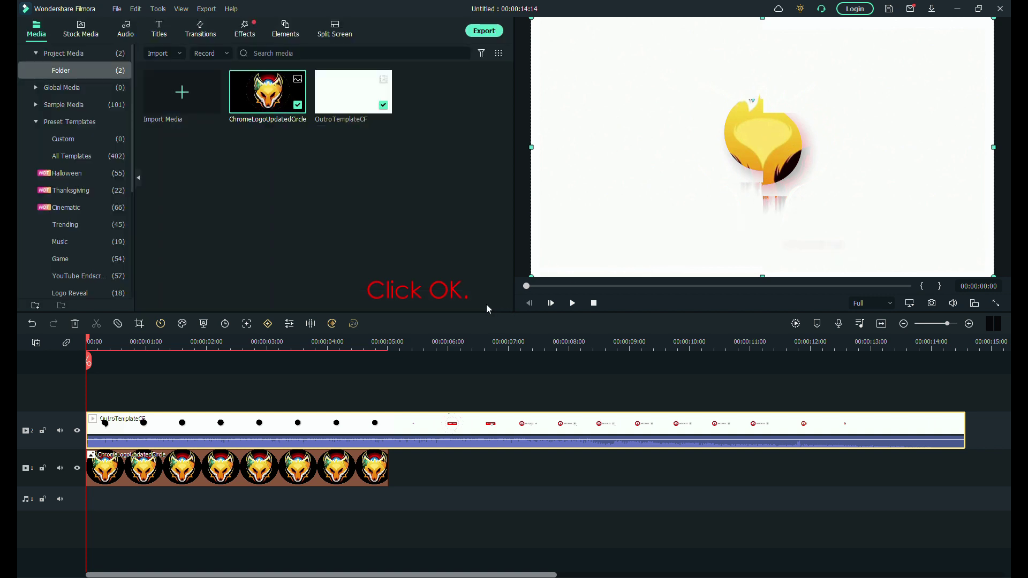
# Step: Add a custom animation keyframe at the start of the logo clip with 200% scale and 90° rotation
pyautogui.doubleClick(228, 471)
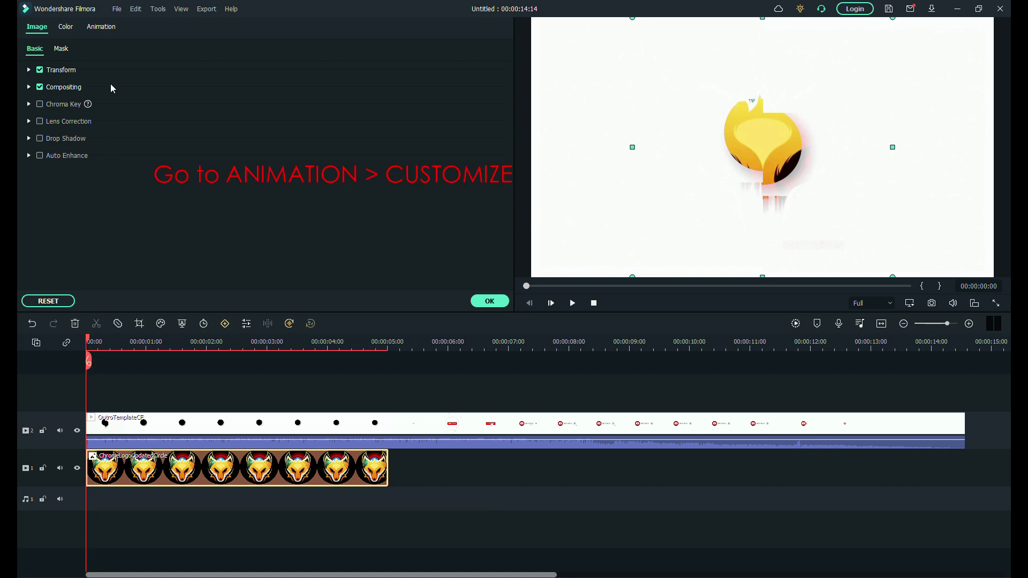
pyautogui.click(104, 27)
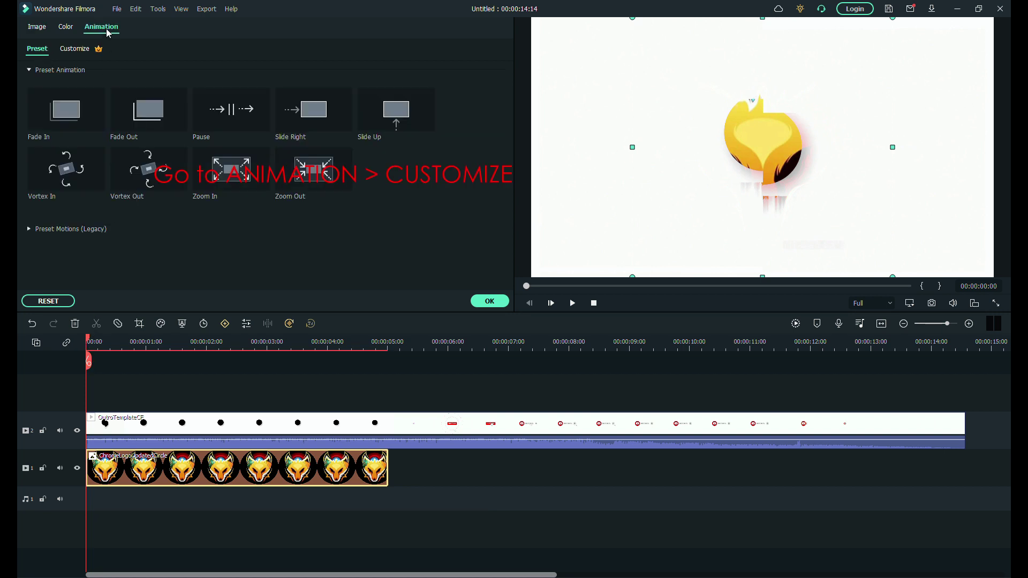
pyautogui.click(84, 52)
pyautogui.click(368, 159)
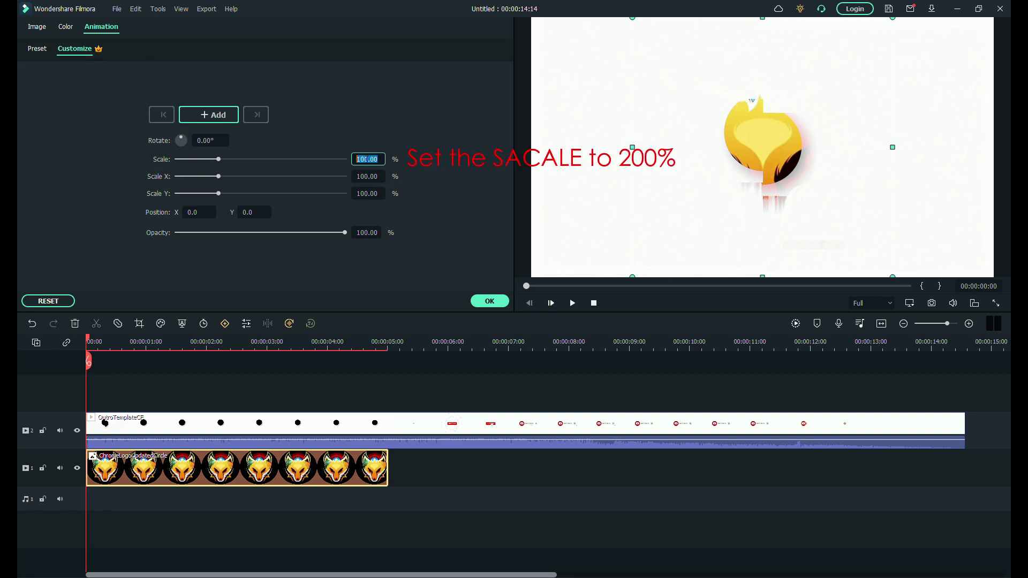
pyautogui.write('200')
pyautogui.press('Return')
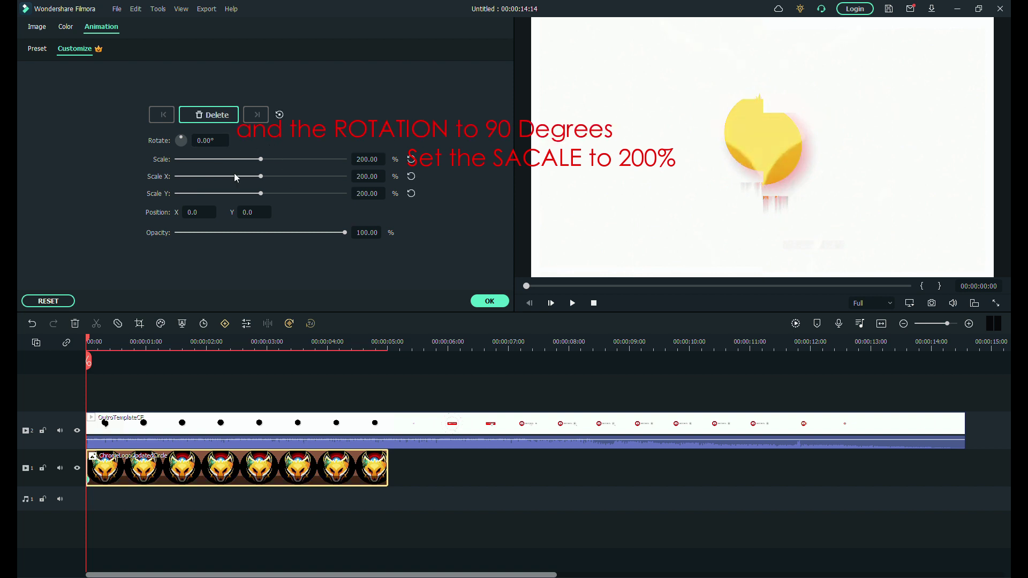
pyautogui.click(211, 141)
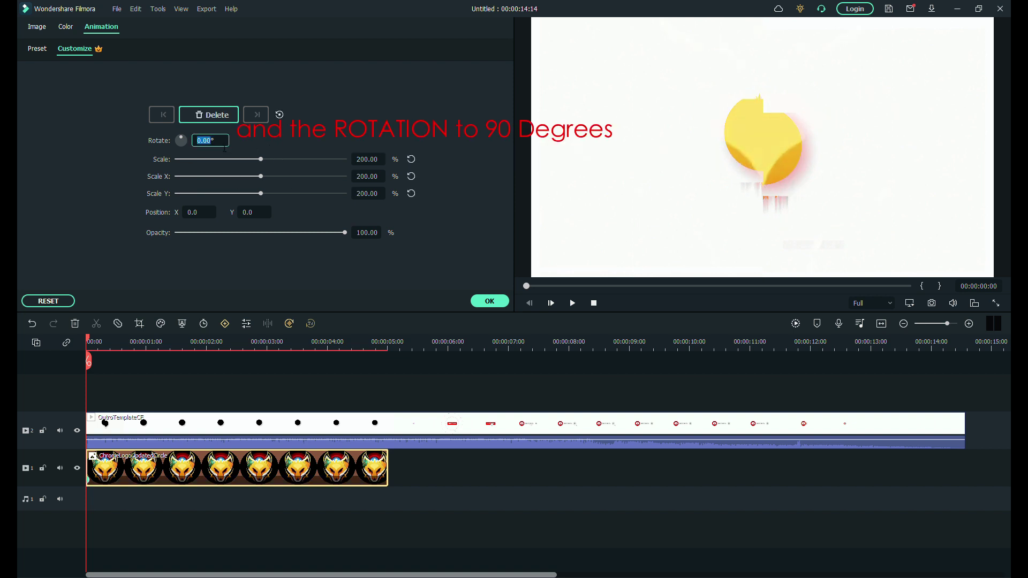
pyautogui.write('90')
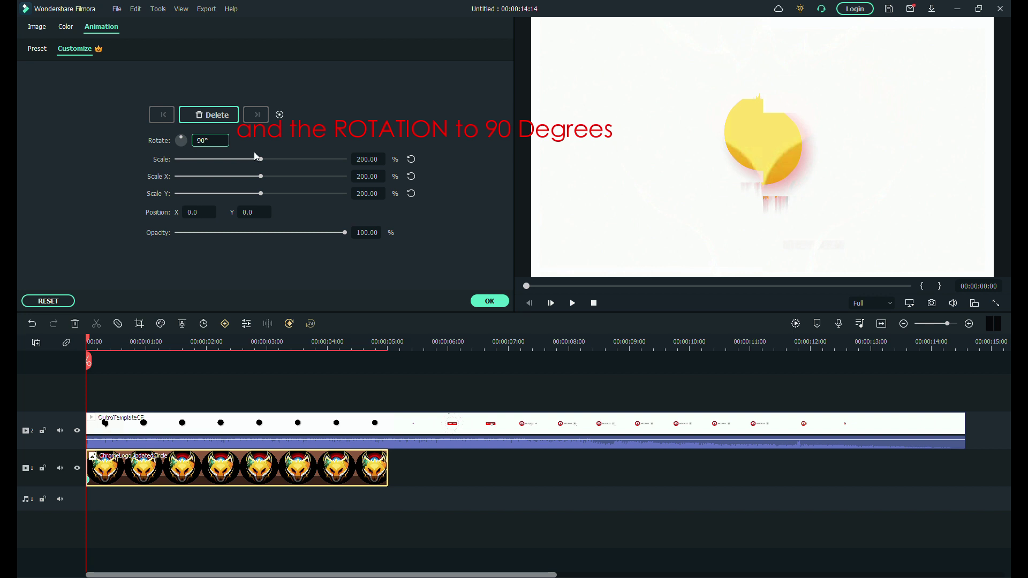
pyautogui.click(303, 142)
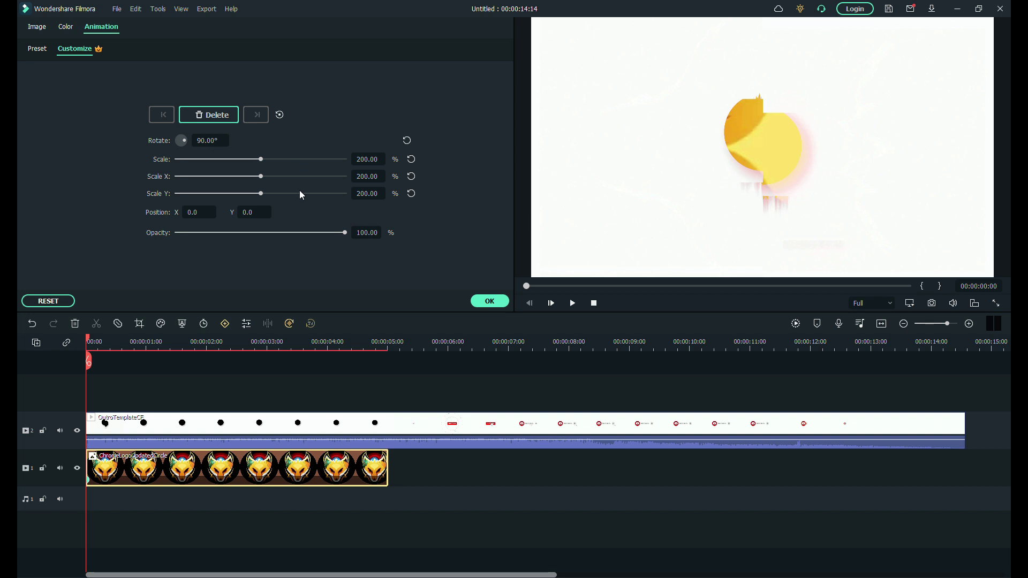
# Step: Add a second logo keyframe at 00:00:02:00 with the rotation reset, scale 26% and Y position 20 to fit the circle
pyautogui.moveTo(89, 340); pyautogui.dragTo(207, 342)
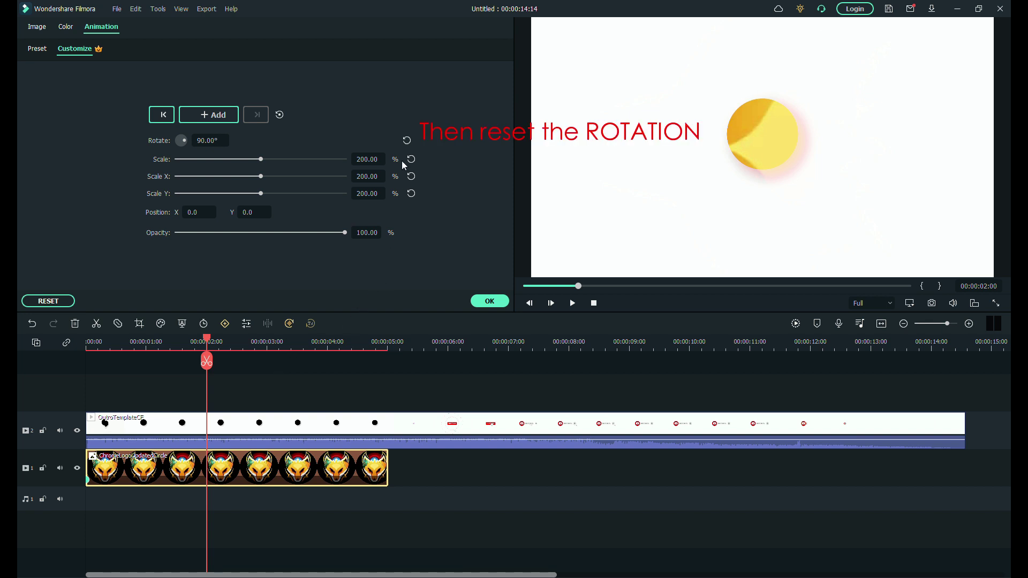
pyautogui.click(407, 141)
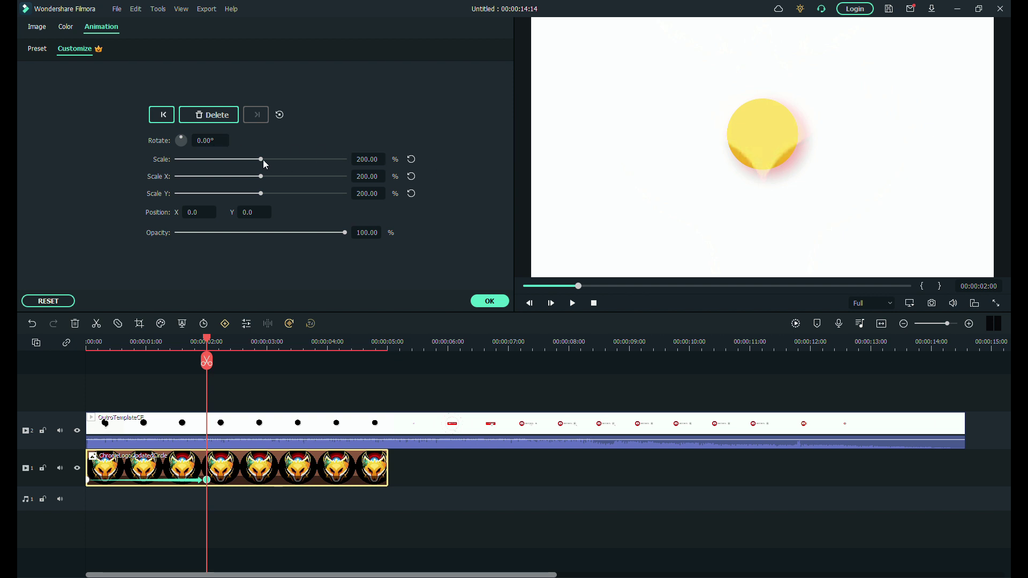
pyautogui.moveTo(261, 159); pyautogui.dragTo(191, 169)
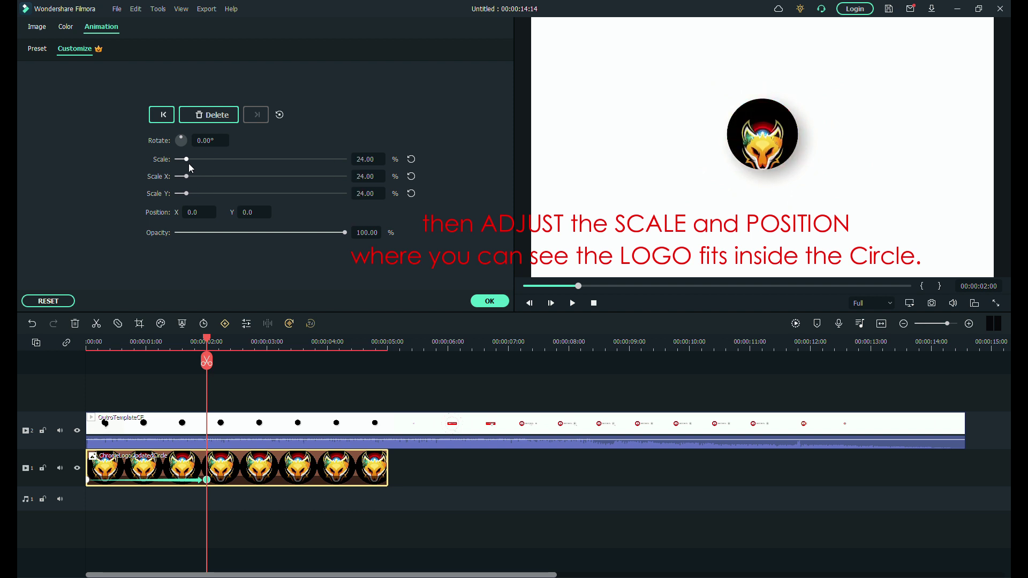
pyautogui.click(371, 160)
pyautogui.write('26')
pyautogui.press('Return')
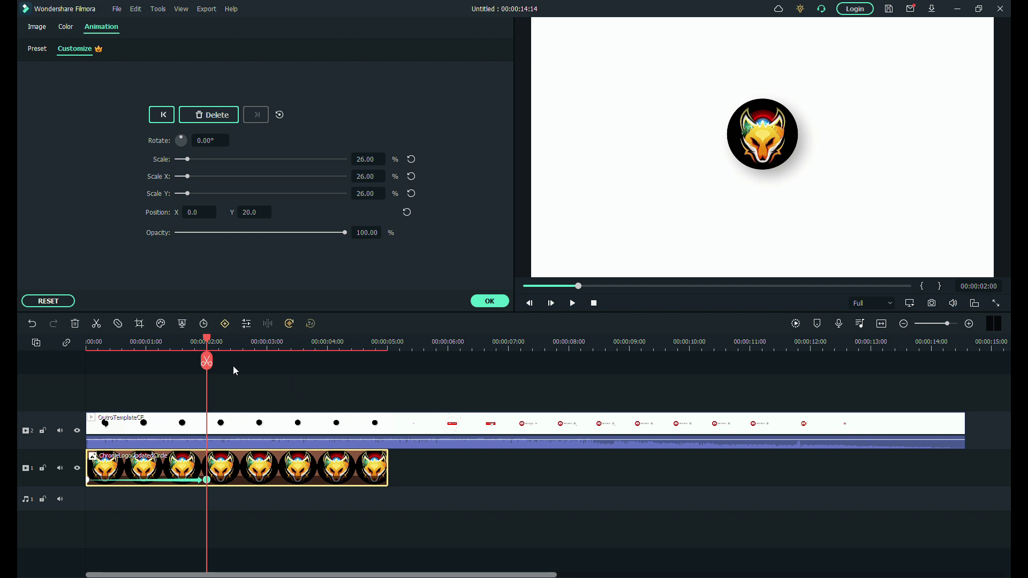
# Step: Play the logo animation from the start of the timeline and accept the animation settings
pyautogui.moveTo(207, 345); pyautogui.dragTo(88, 345)
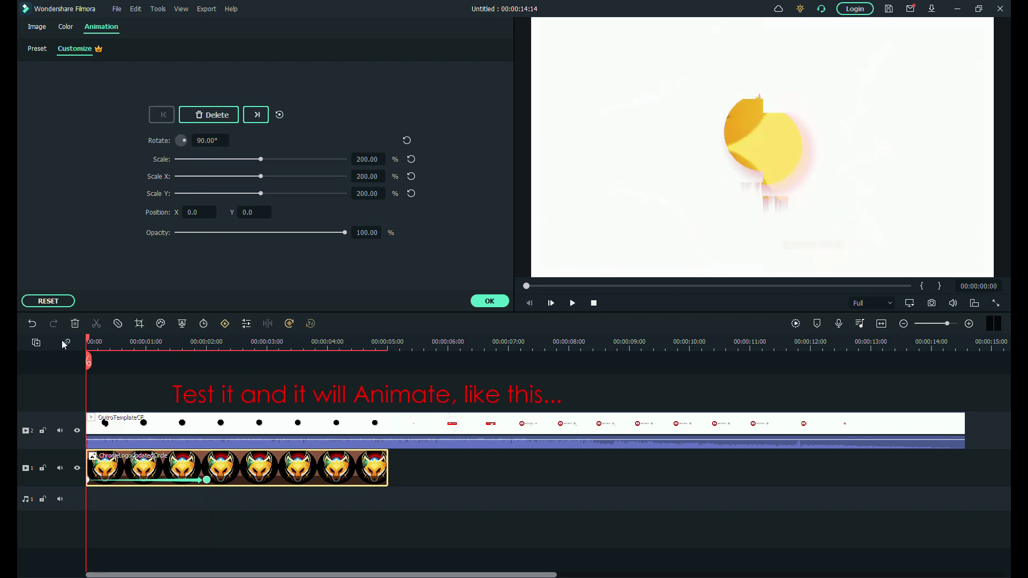
pyautogui.press('space')
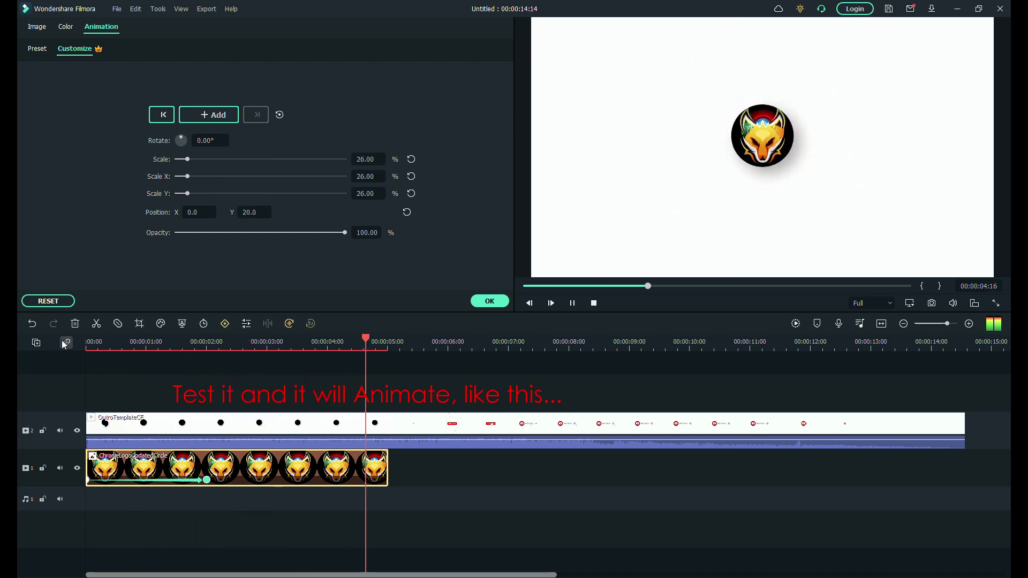
pyautogui.press('space')
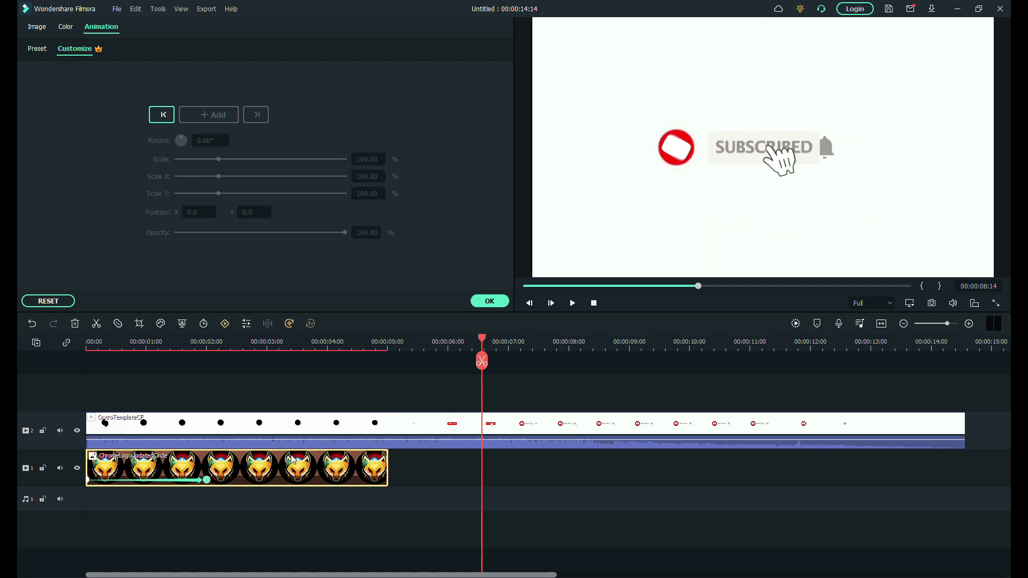
pyautogui.click(490, 303)
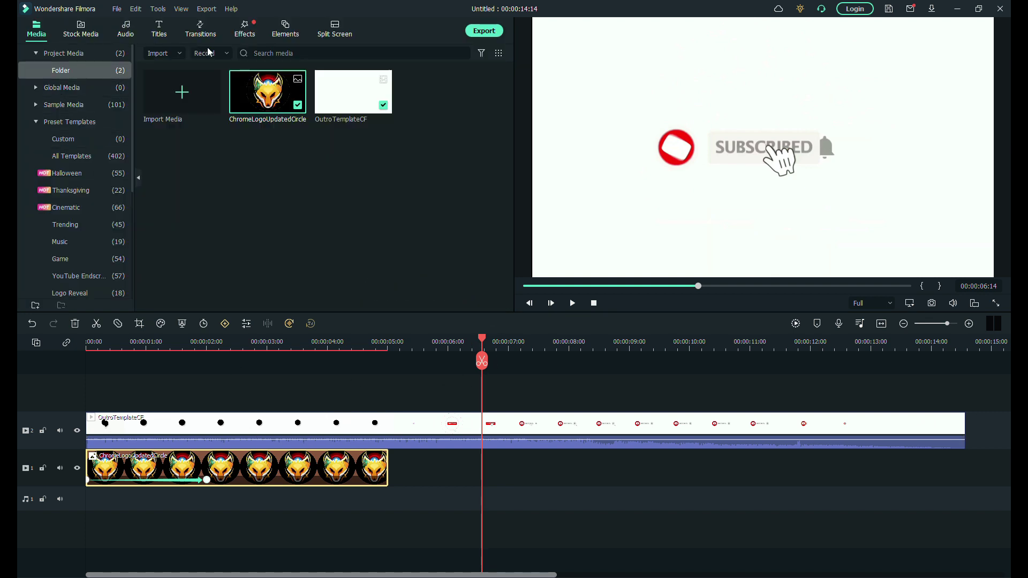
# Step: Search the titles for "default" and place the Default Title on video track 3 at the timeline start
pyautogui.click(167, 36)
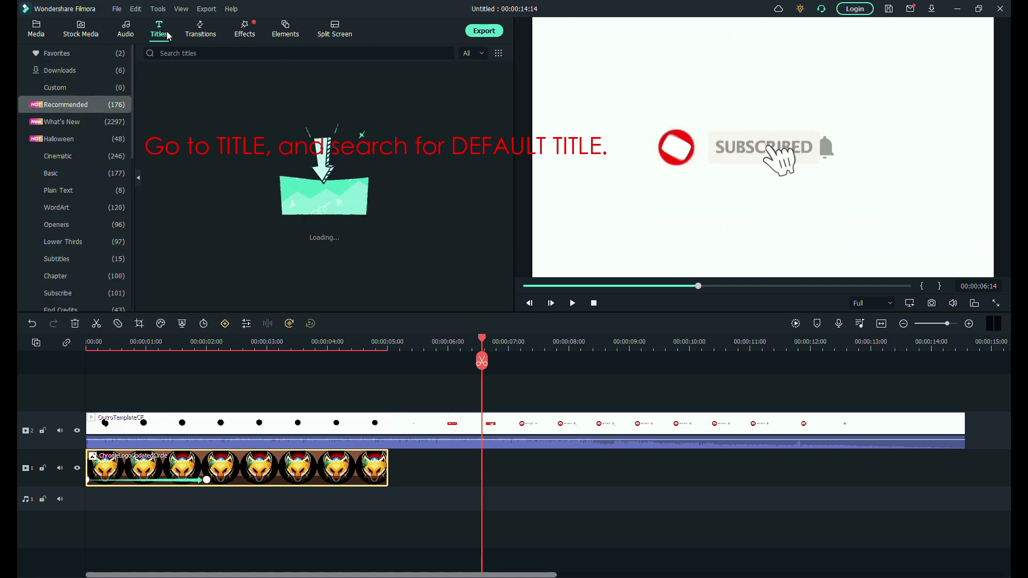
pyautogui.click(192, 56)
pyautogui.write('defaul')
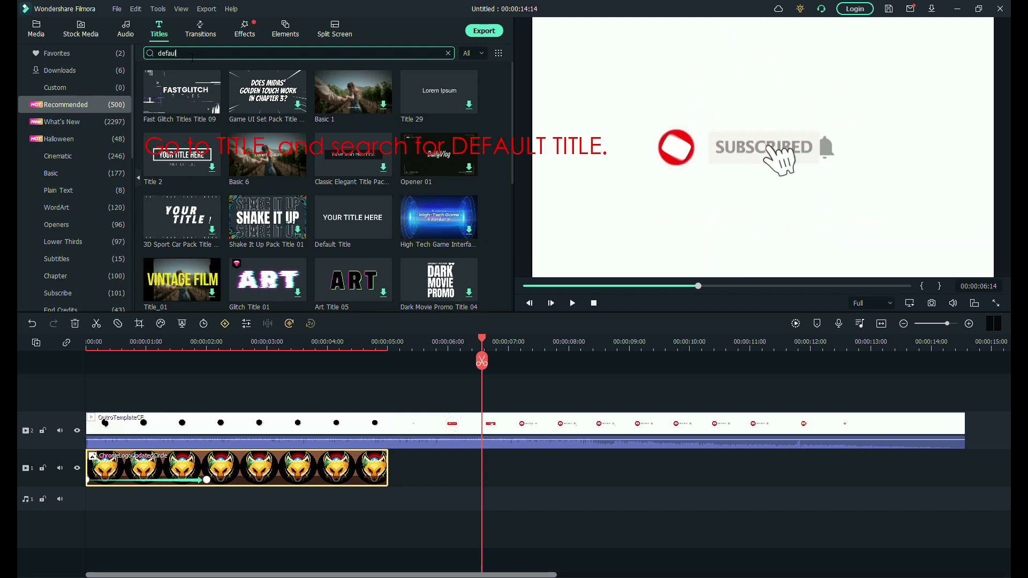
pyautogui.click(177, 69)
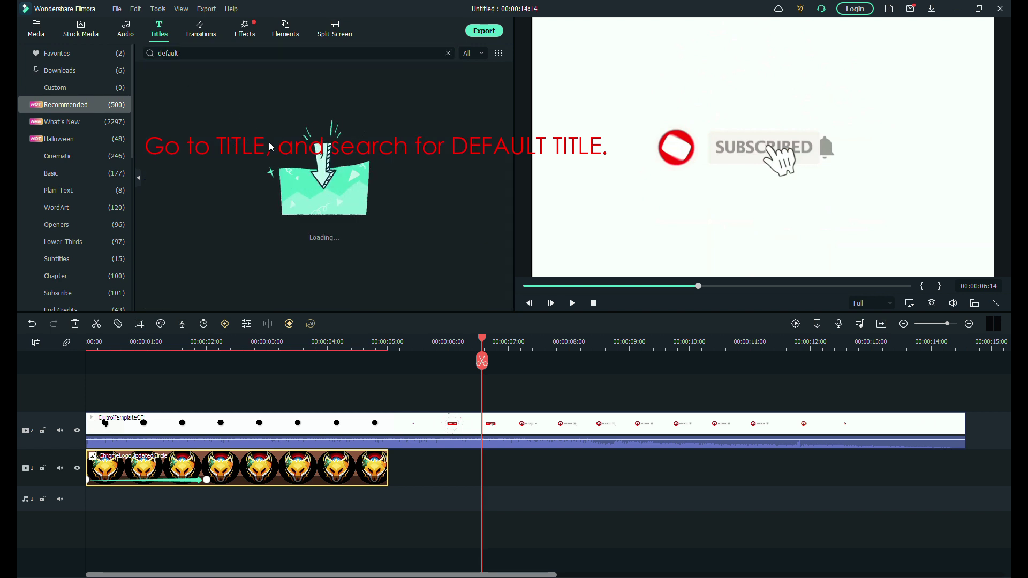
pyautogui.moveTo(182, 92); pyautogui.dragTo(96, 407)
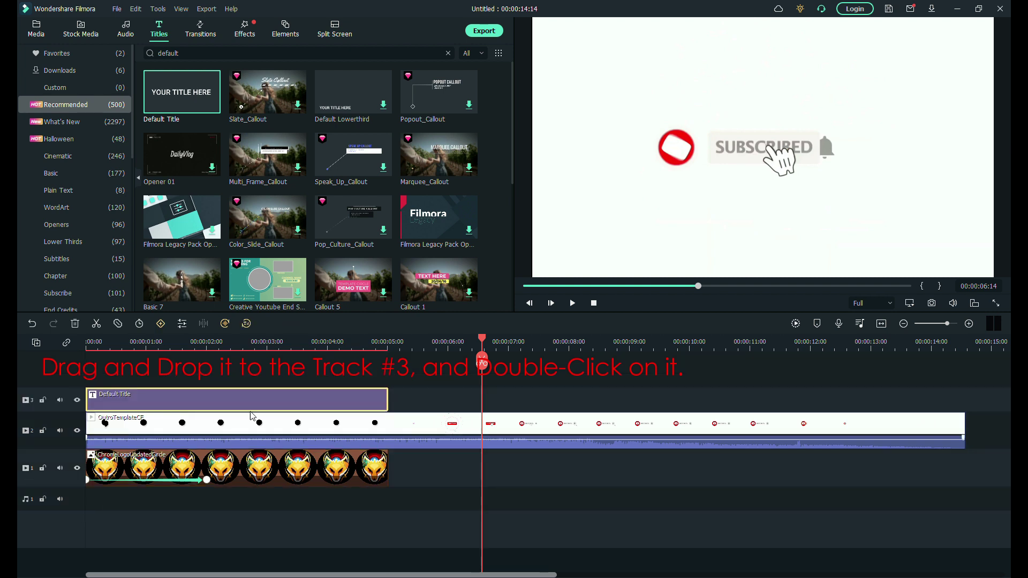
# Step: Open the Default Title clip for editing and set its font to Anton Regular
pyautogui.doubleClick(290, 398)
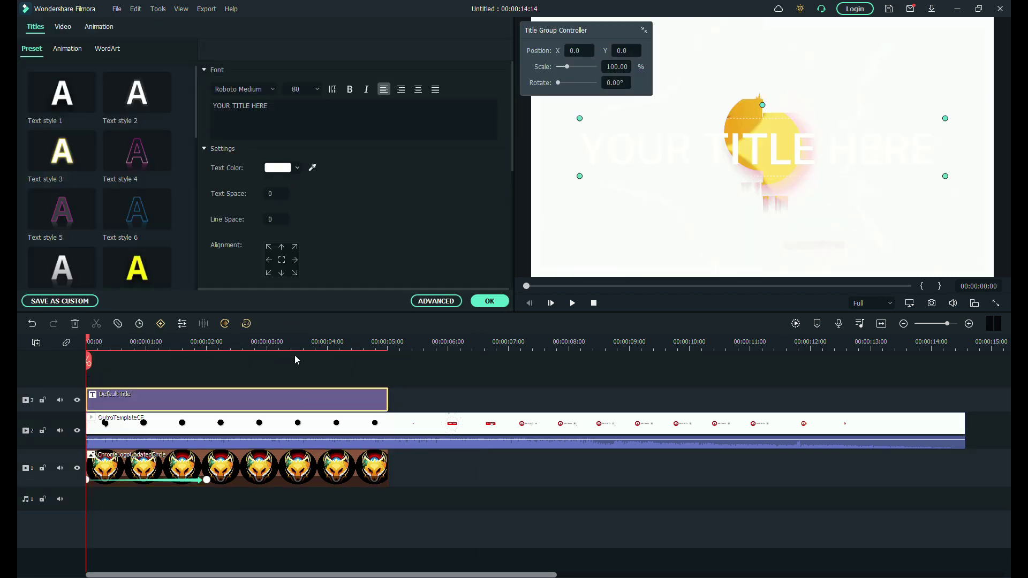
pyautogui.click(265, 90)
pyautogui.click(282, 124)
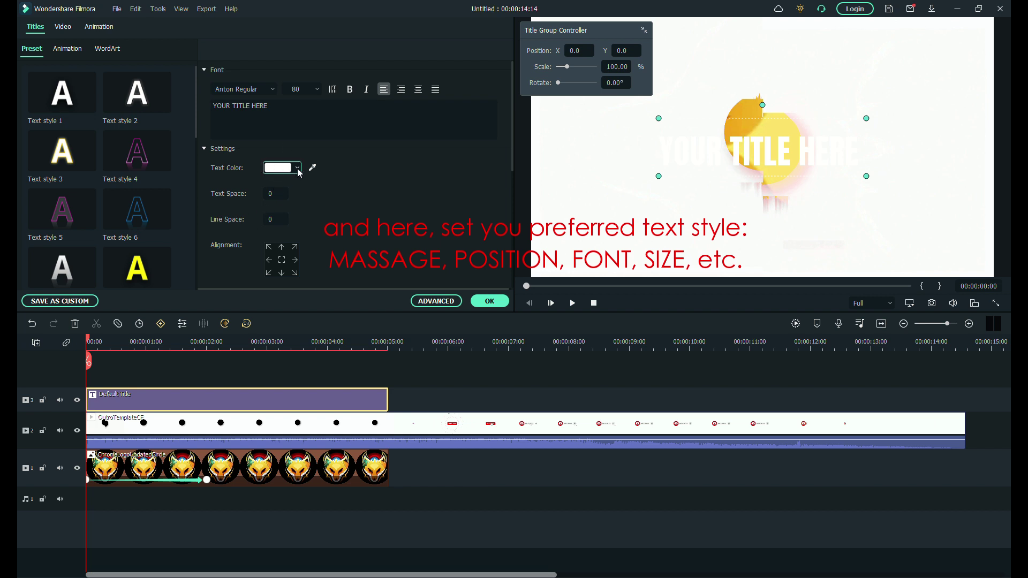
# Step: Change the title to black, centred text reading "THANK YOU" and "for WATCHING!", with blank lines between them to clear the logo
pyautogui.click(289, 123)
pyautogui.hotkey('ctrl', 'a')
pyautogui.write('THANK YOU')
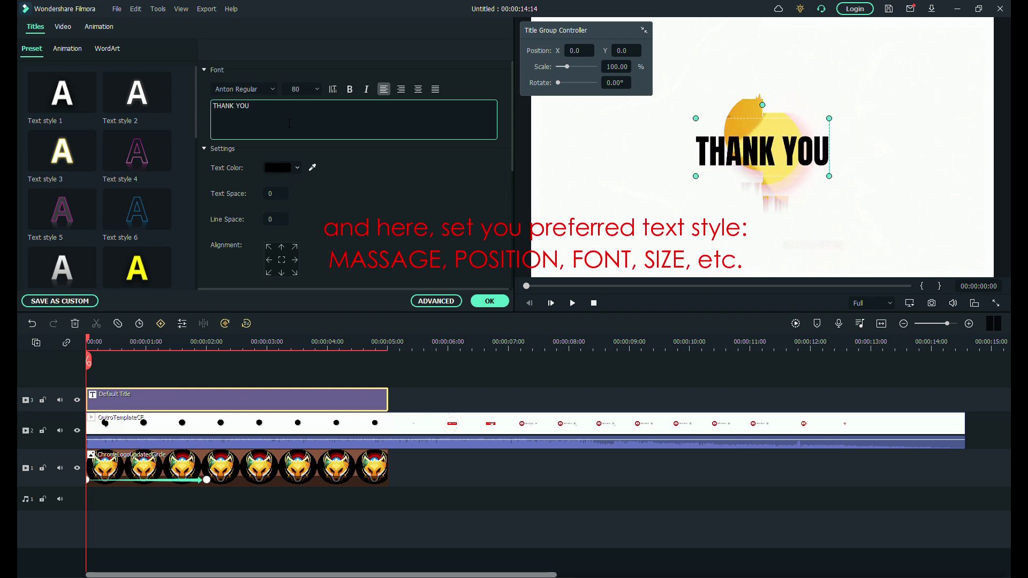
pyautogui.press('Return')
pyautogui.press('Return')
pyautogui.write('for WATCHING!')
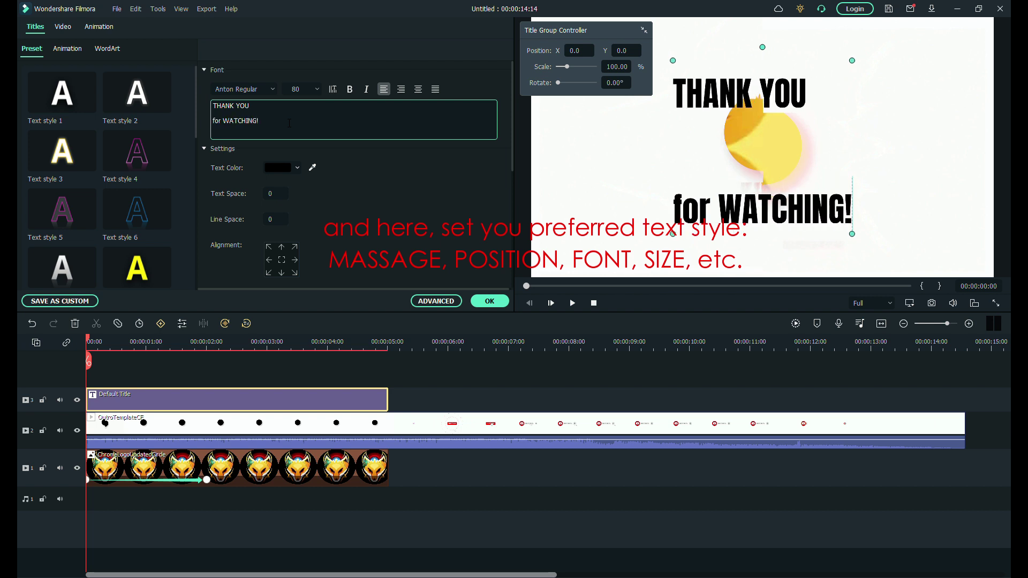
pyautogui.click(420, 94)
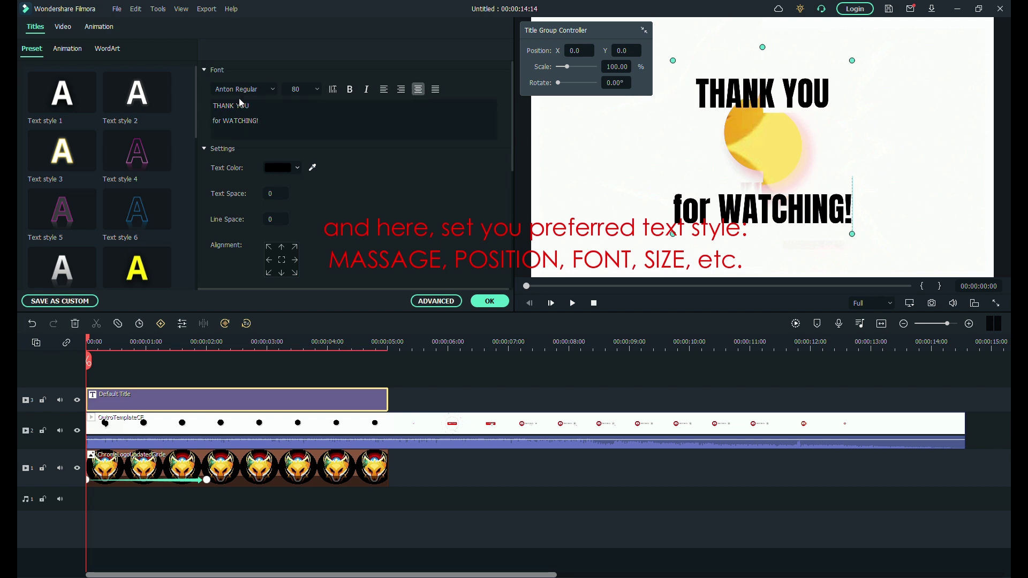
pyautogui.press('Return')
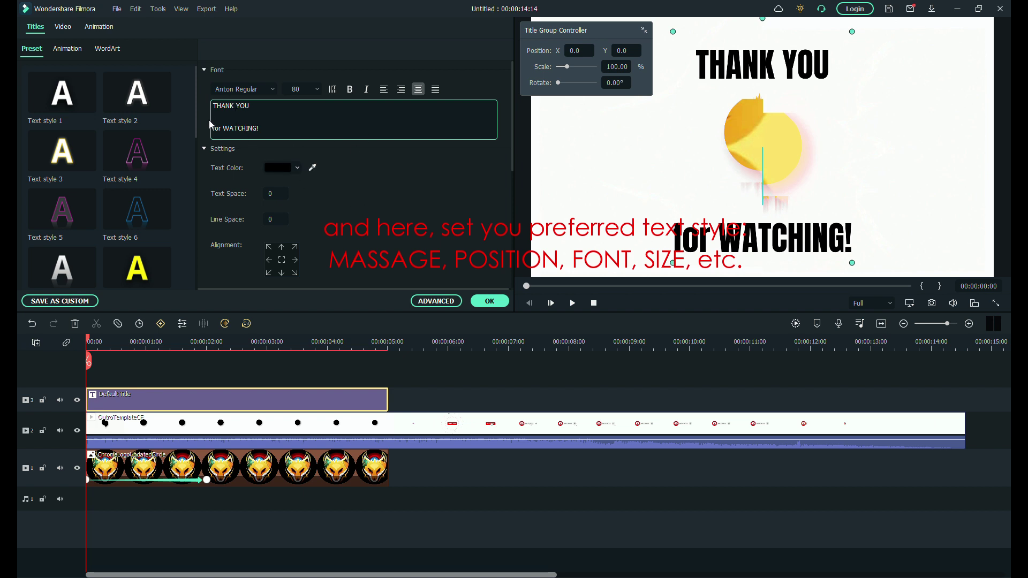
# Step: Apply the Type Writer animation to the title, accept the title edits and play the outro from the start
pyautogui.scroll(-5, 250, 150)
pyautogui.scroll(5, 250, 162)
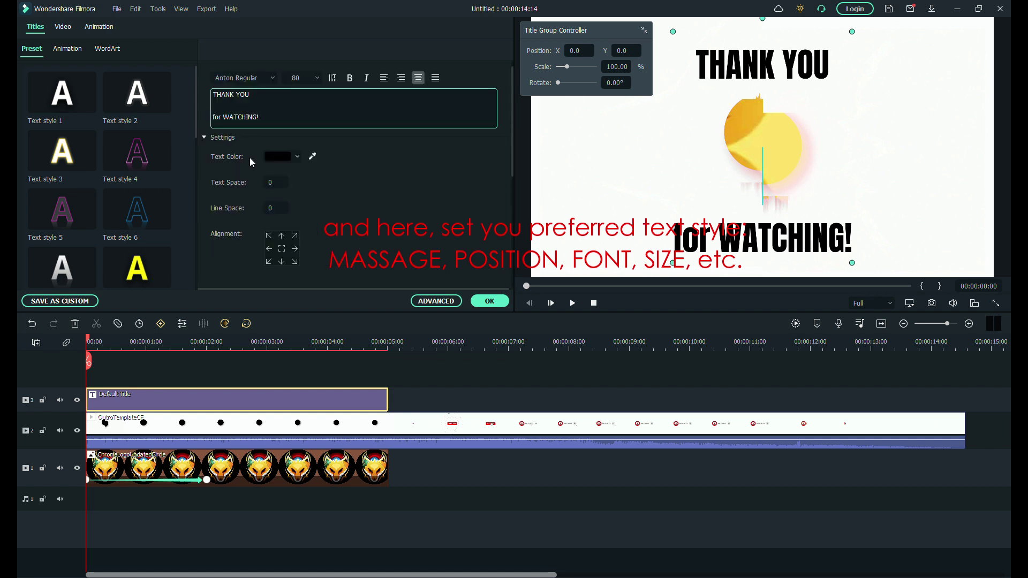
pyautogui.click(68, 49)
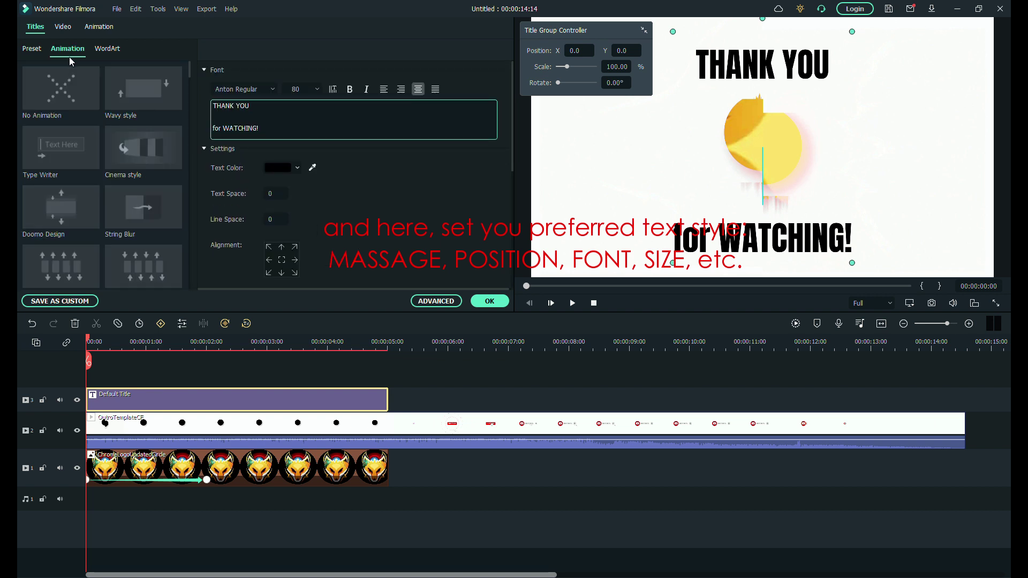
pyautogui.click(53, 149)
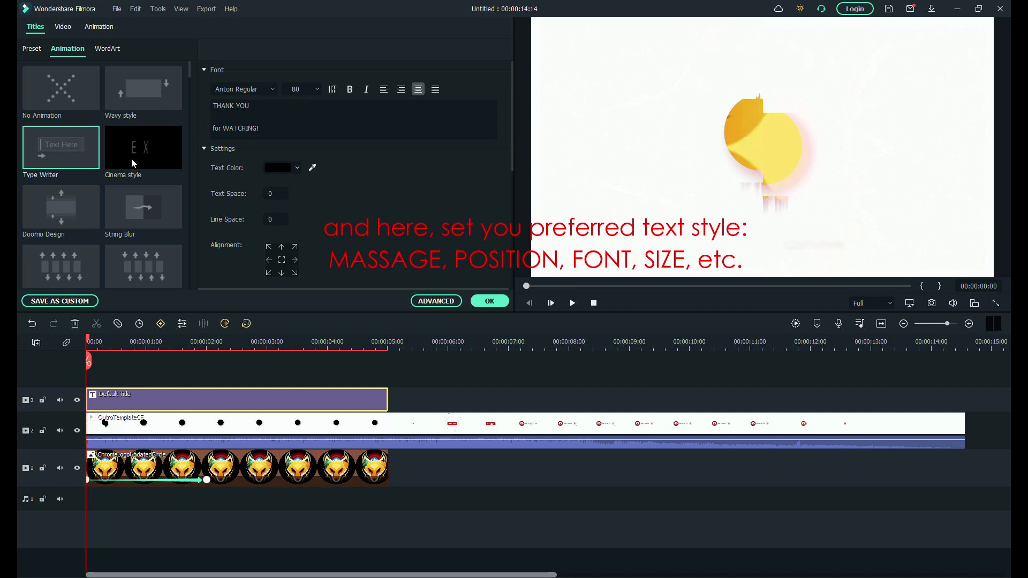
pyautogui.click(488, 302)
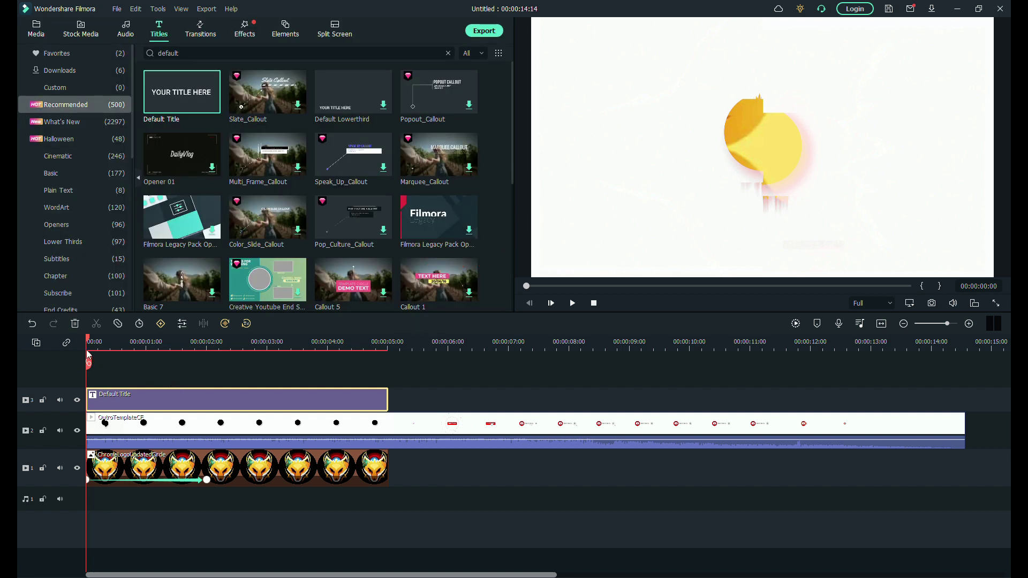
pyautogui.press('space')
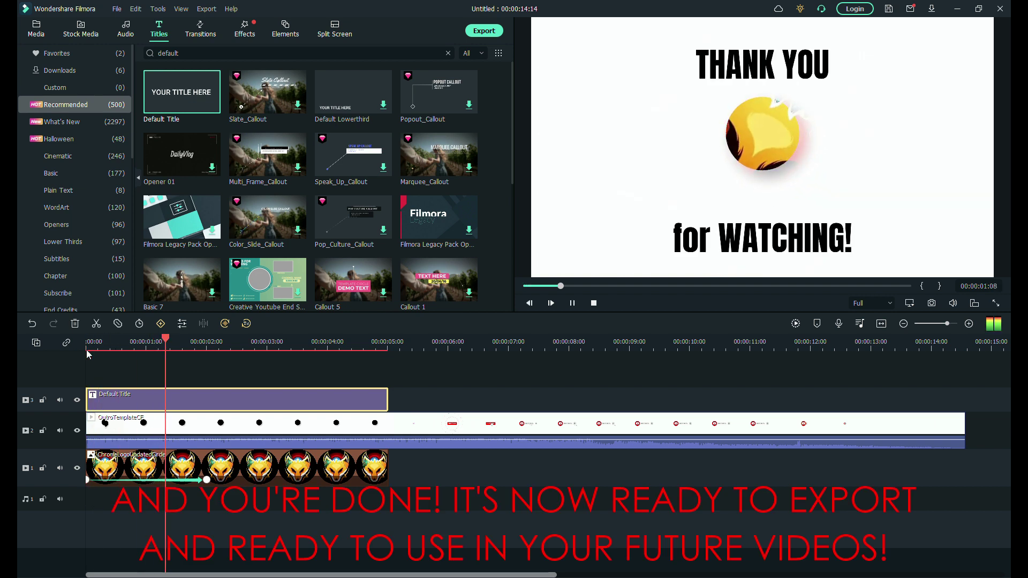